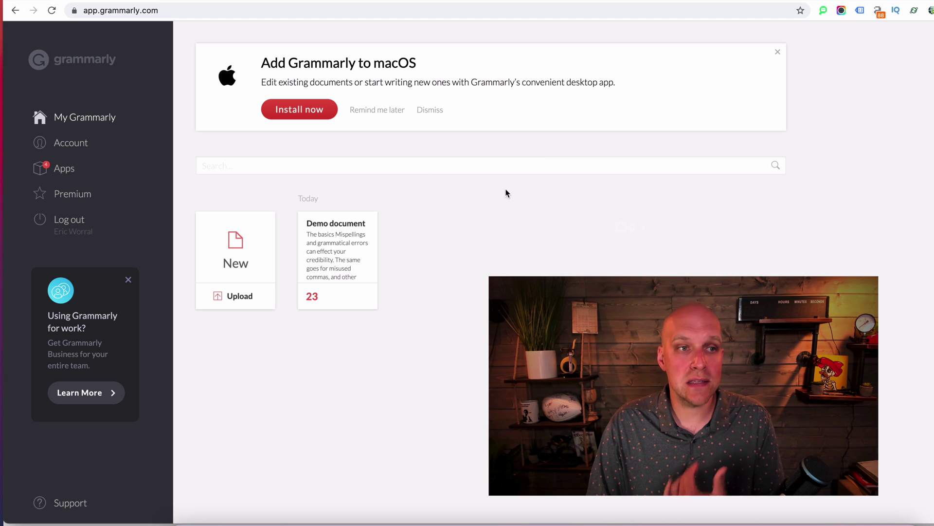
Open the Demo document, skip the tour, fix 'Mispellings' and change 'effect' to 'affect'
{"action": "left_click", "coordinate": [339, 249]}
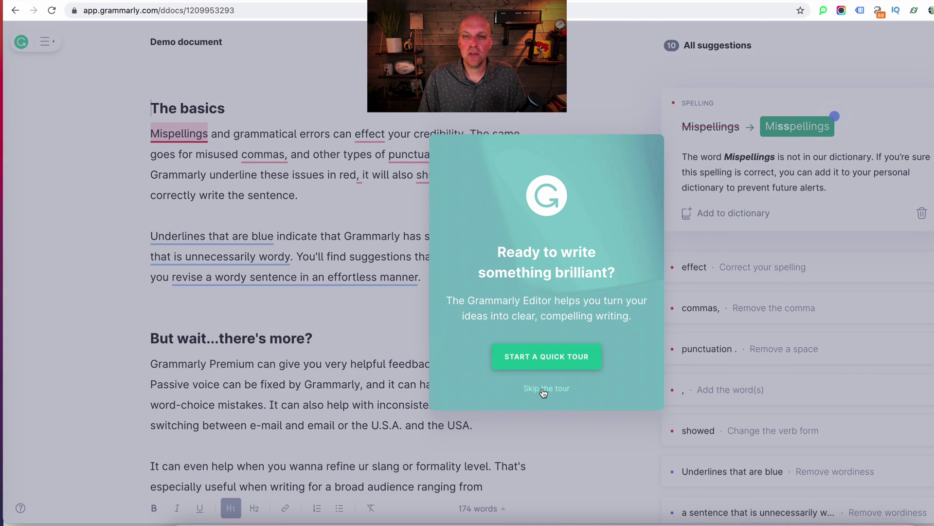
{"action": "left_click", "coordinate": [543, 389]}
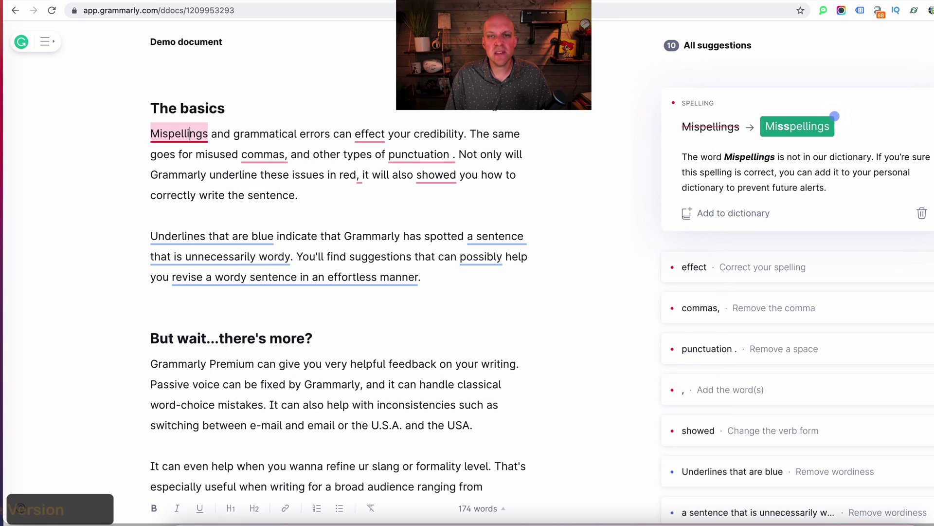
{"action": "left_click", "coordinate": [801, 128]}
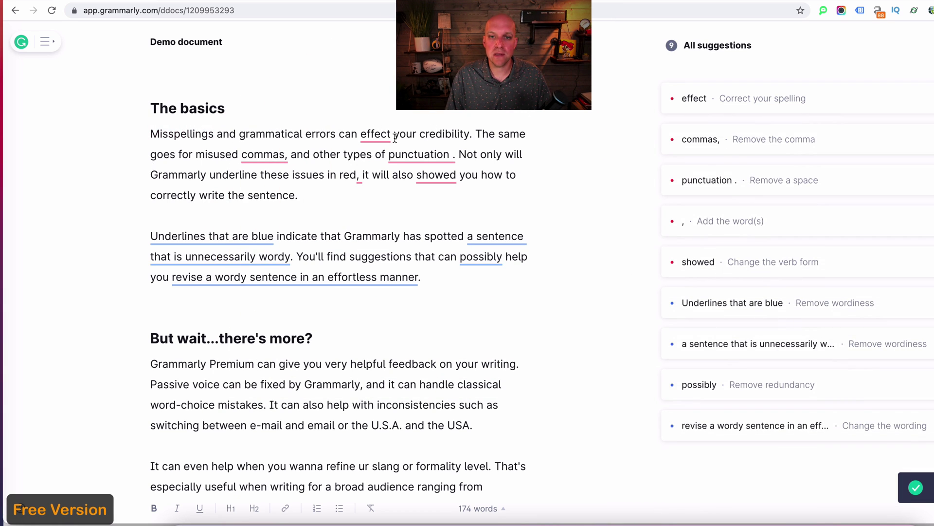
{"action": "left_click", "coordinate": [779, 98]}
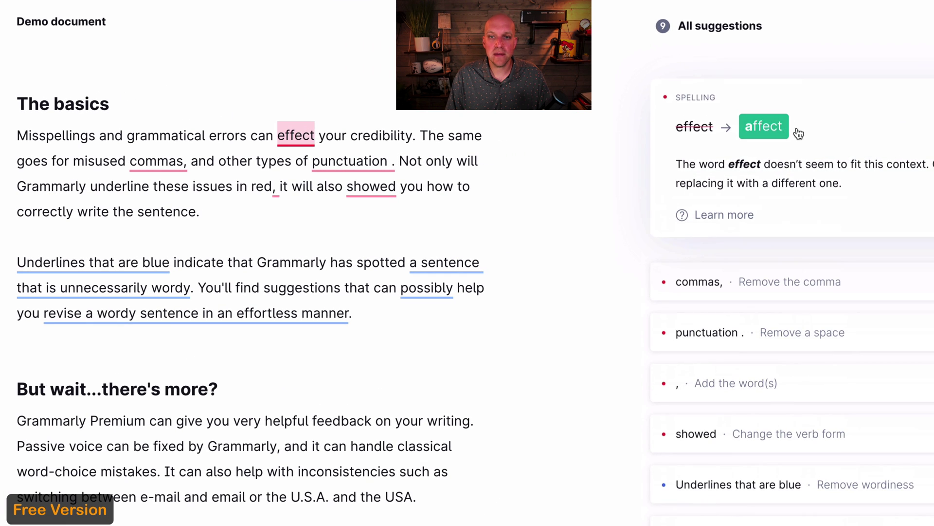
{"action": "left_click", "coordinate": [765, 134]}
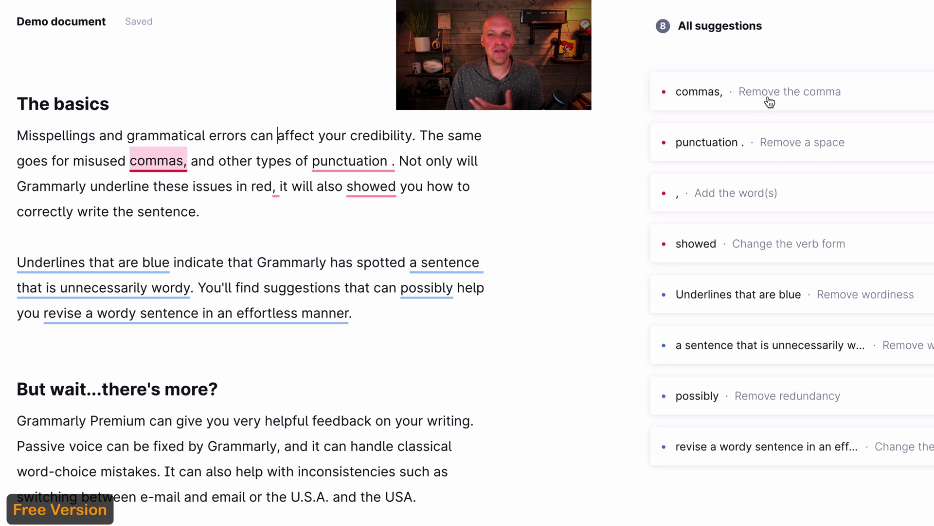
Remove the unnecessary comma after 'commas' and the stray space before the period
{"action": "left_click", "coordinate": [769, 102]}
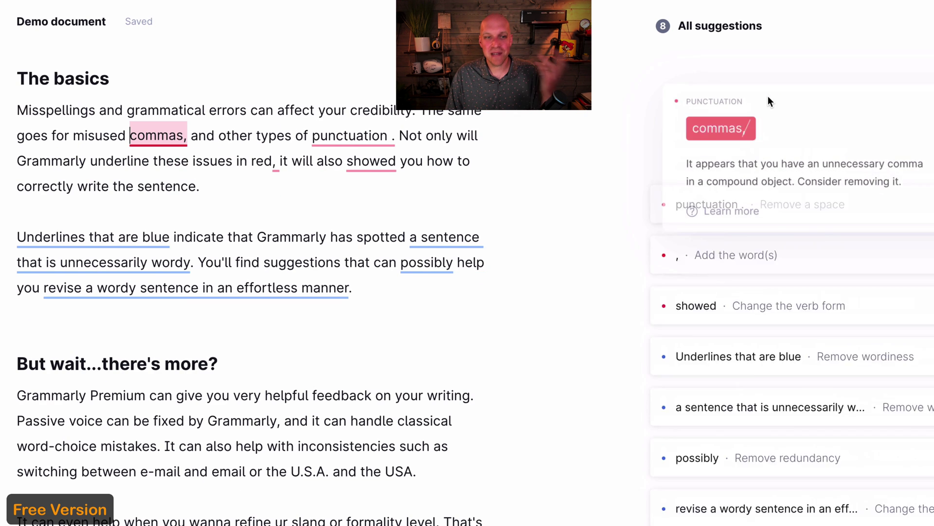
{"action": "left_click", "coordinate": [731, 135]}
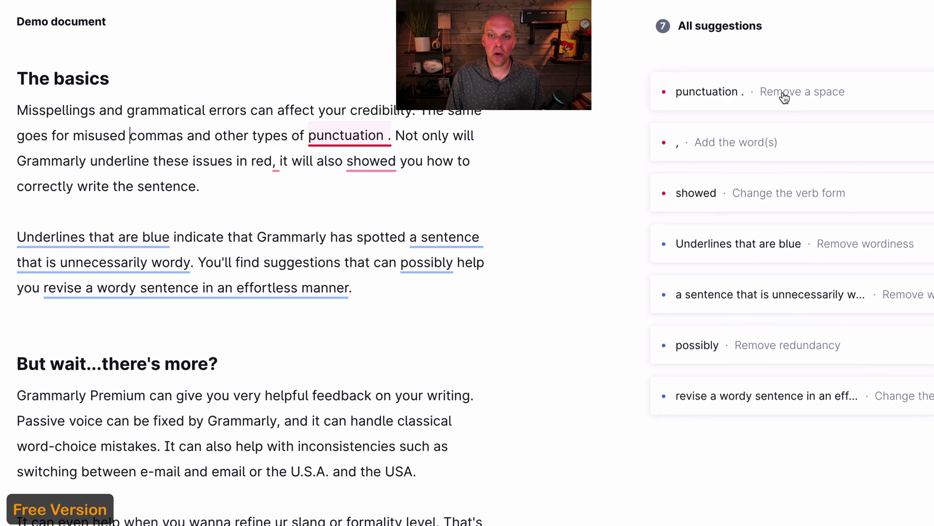
{"action": "left_click", "coordinate": [783, 97]}
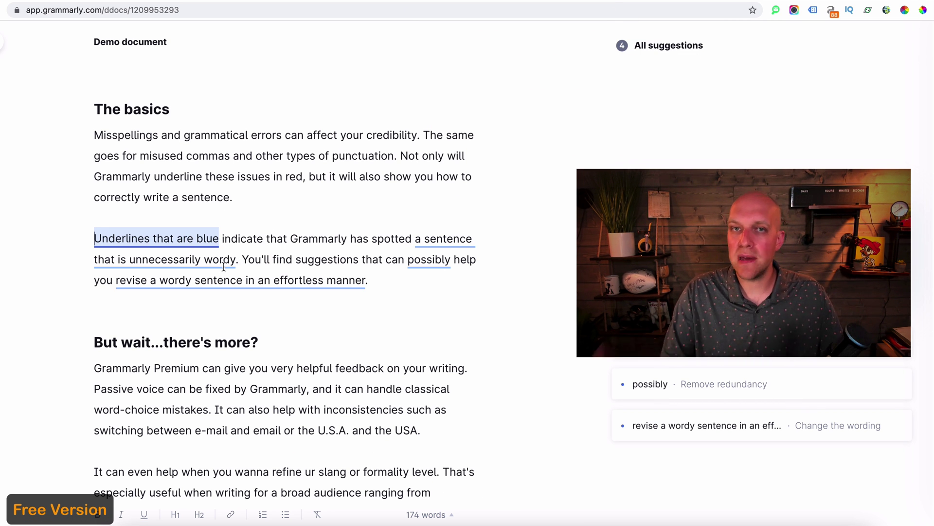
Paste the wordy-sentence paragraph from Grammarly into the Google Doc and dismiss Google's spelling suggestion
{"action": "left_click_drag", "start_coordinate": [386, 286], "coordinate": [79, 238]}
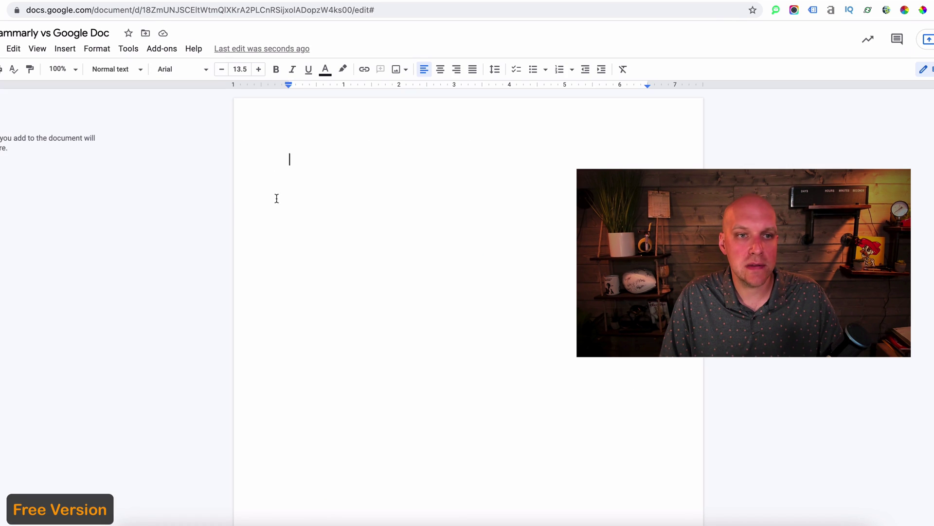
{"action": "type", "text": "Underlines that are blue indicate that Grammarly has spotted a sentence that is unnecessarily wordy. You'll find suggestions that can possibly help you revise a wordy sentence in an effortless manner."}
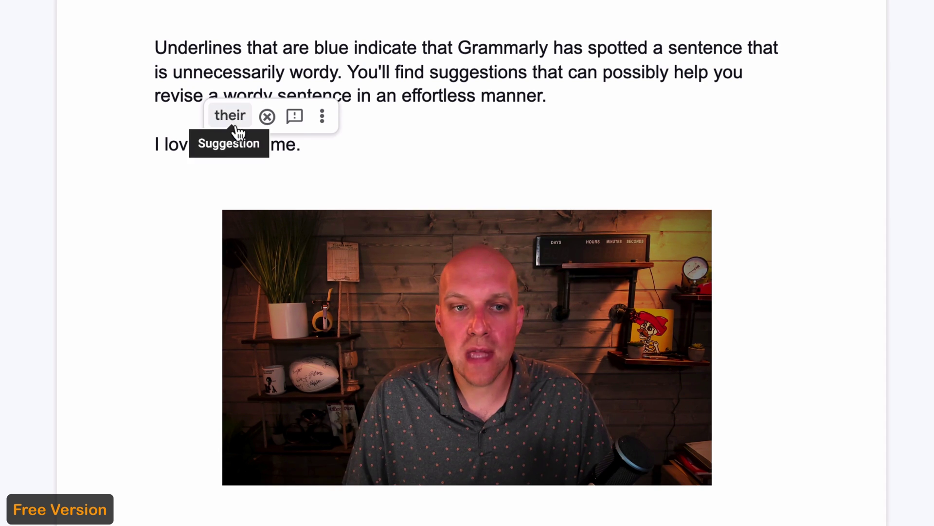
{"action": "left_click", "coordinate": [349, 154]}
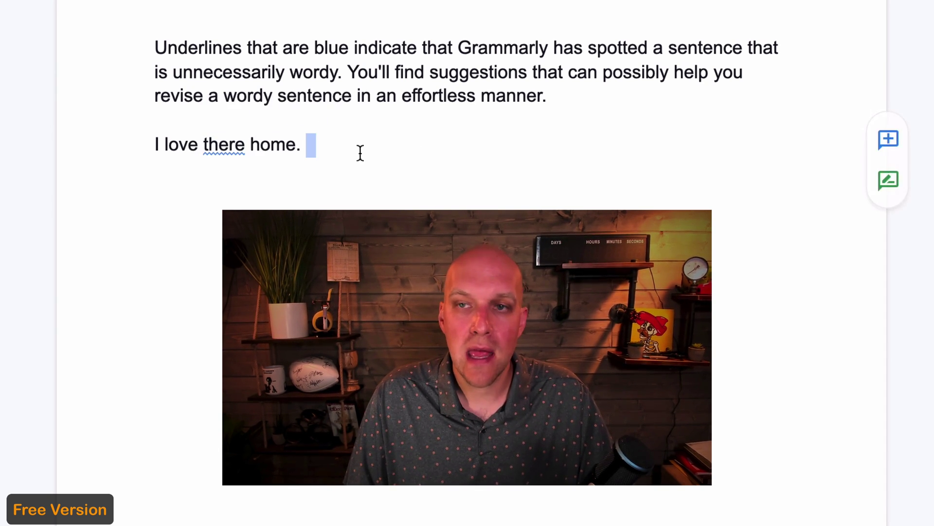
{"action": "left_click", "coordinate": [904, 19]}
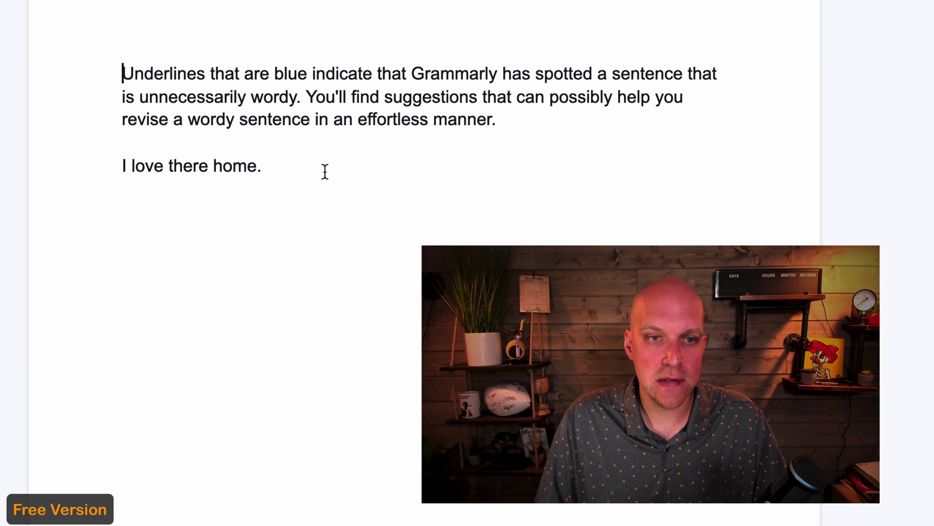
{"action": "mouse_move", "coordinate": [185, 171]}
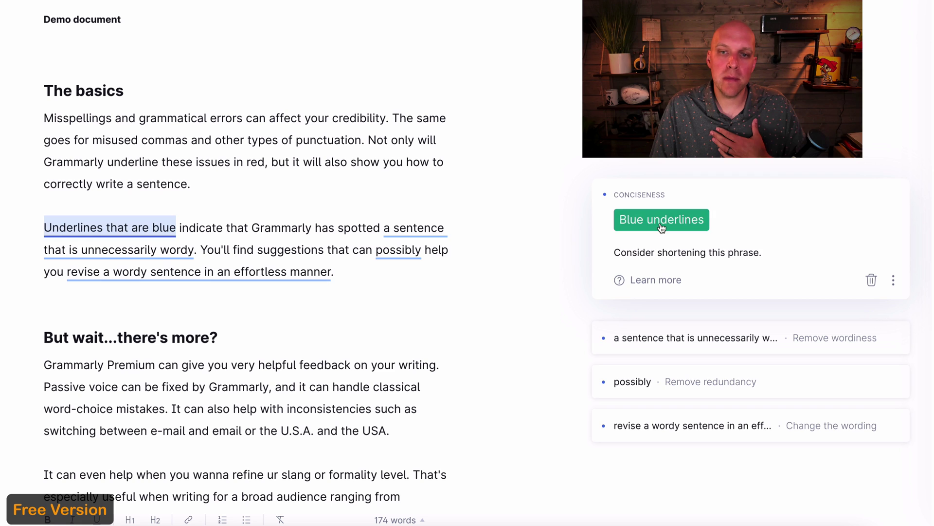
Accept 'Blue underlines' and rewrite the wordy phrase as 'an unnecessarily wordy sentence'
{"action": "left_click", "coordinate": [660, 227]}
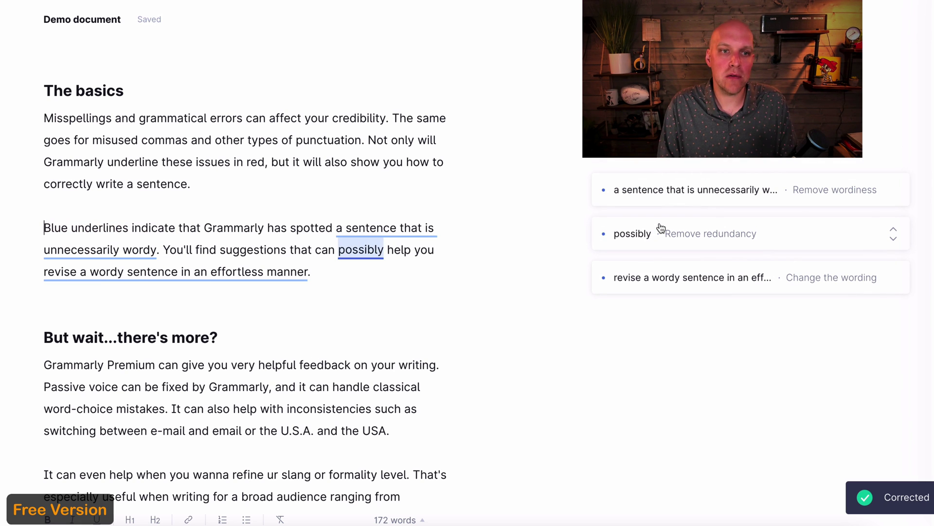
{"action": "left_click", "coordinate": [369, 227]}
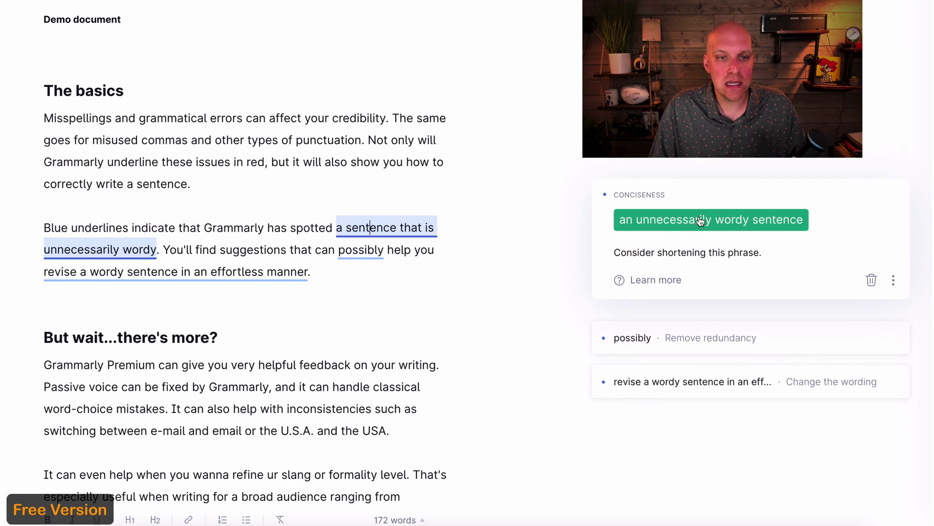
{"action": "left_click", "coordinate": [716, 218]}
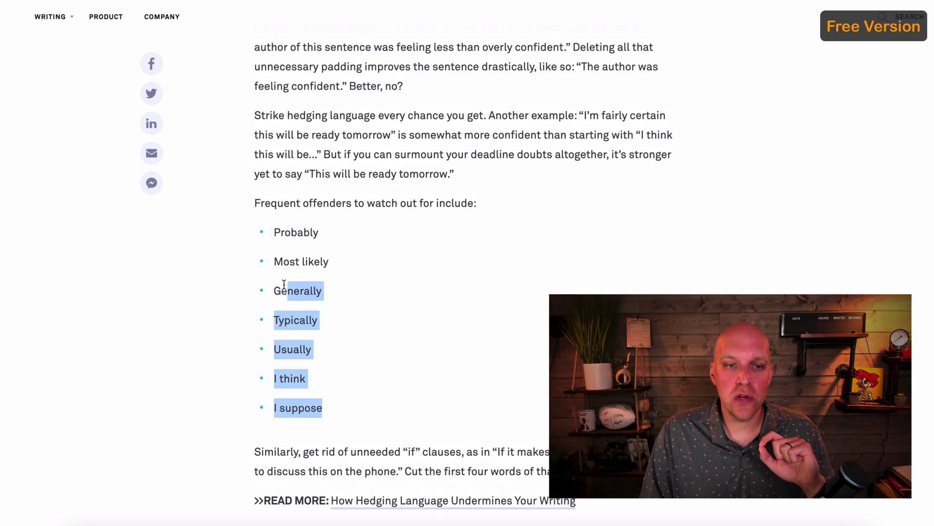
Highlight the bulleted hedging words, from Probably through I suppose, in the blog article
{"action": "left_click_drag", "start_coordinate": [261, 246], "coordinate": [254, 234]}
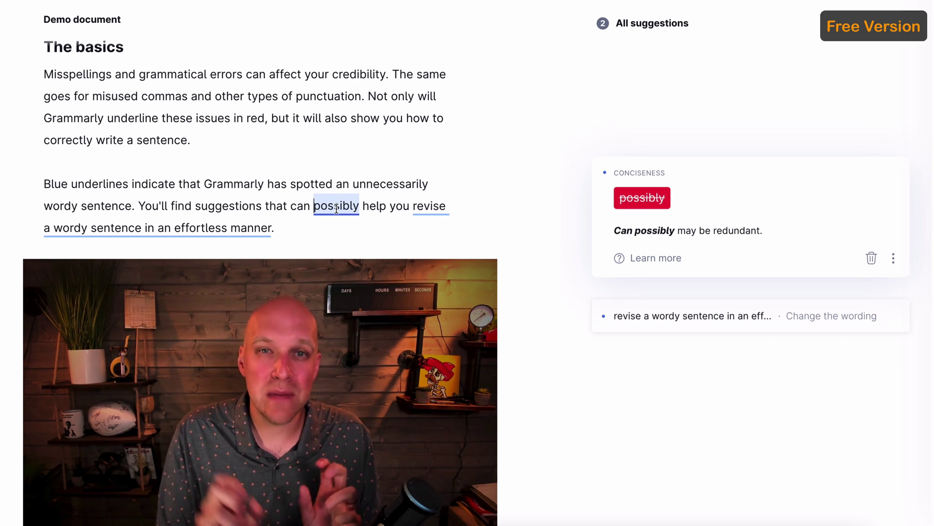
Delete 'possibly' and reword the final phrase to 'effortlessly revise a wordy sentence'
{"action": "left_click", "coordinate": [652, 200]}
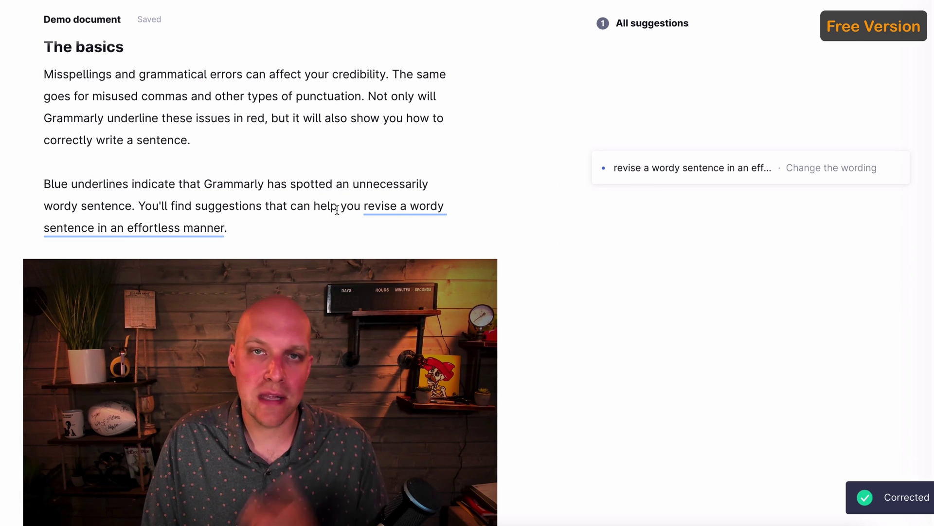
{"action": "left_click", "coordinate": [397, 207]}
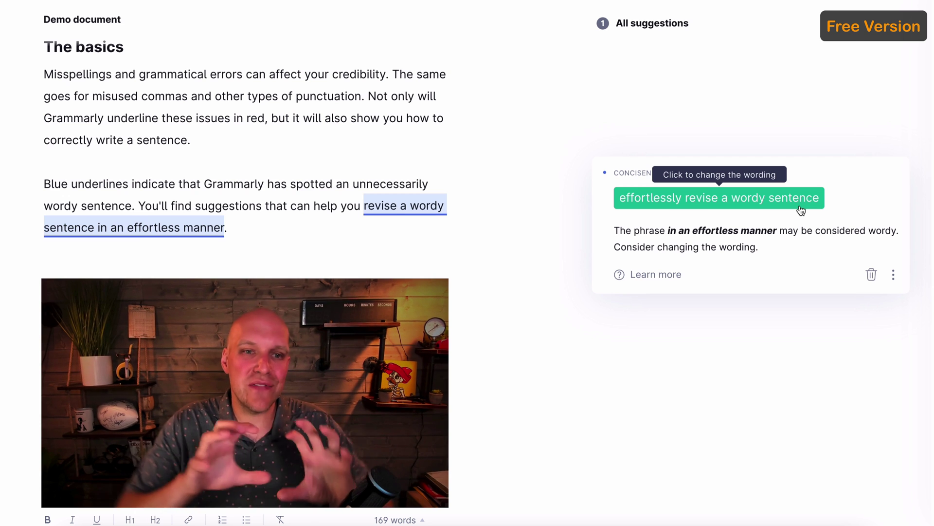
{"action": "left_click", "coordinate": [725, 201]}
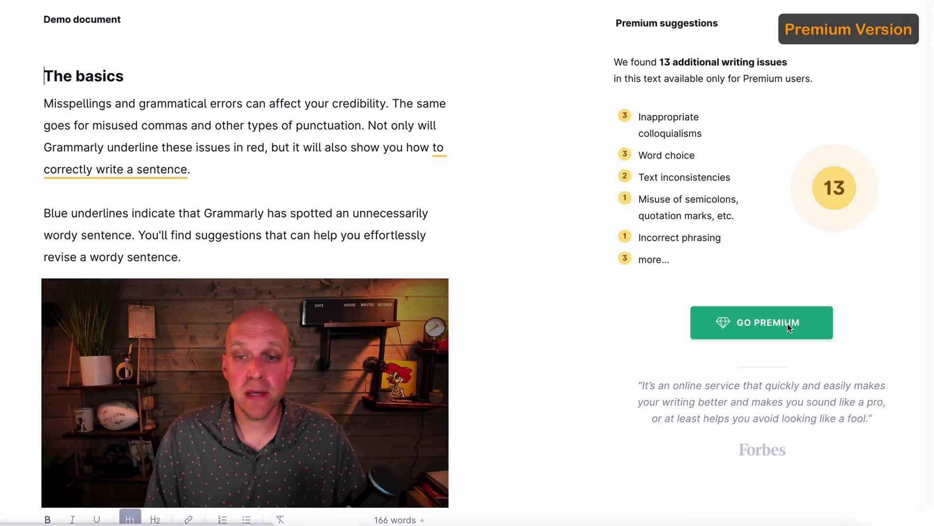
Review the Premium pricing plans and select the Monthly plan at $30.00 a month
{"action": "left_click", "coordinate": [771, 328]}
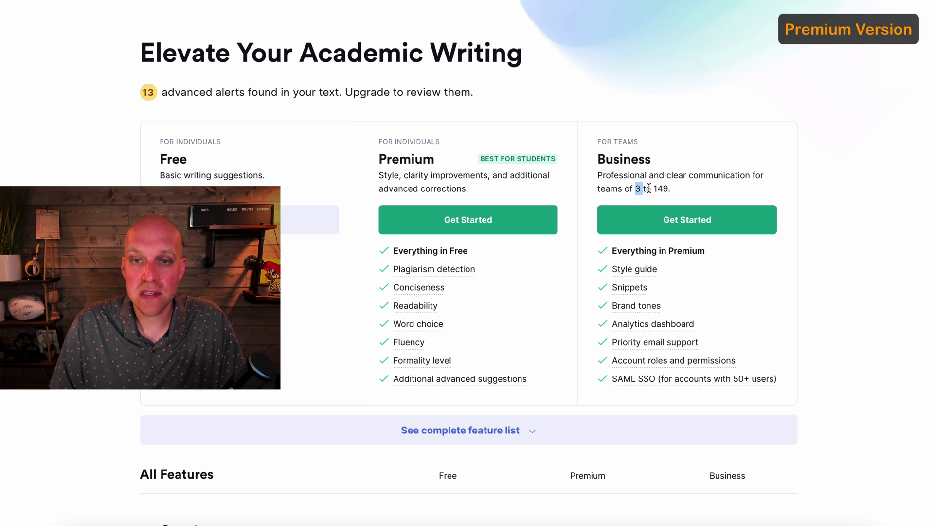
{"action": "left_click_drag", "start_coordinate": [649, 188], "coordinate": [666, 189]}
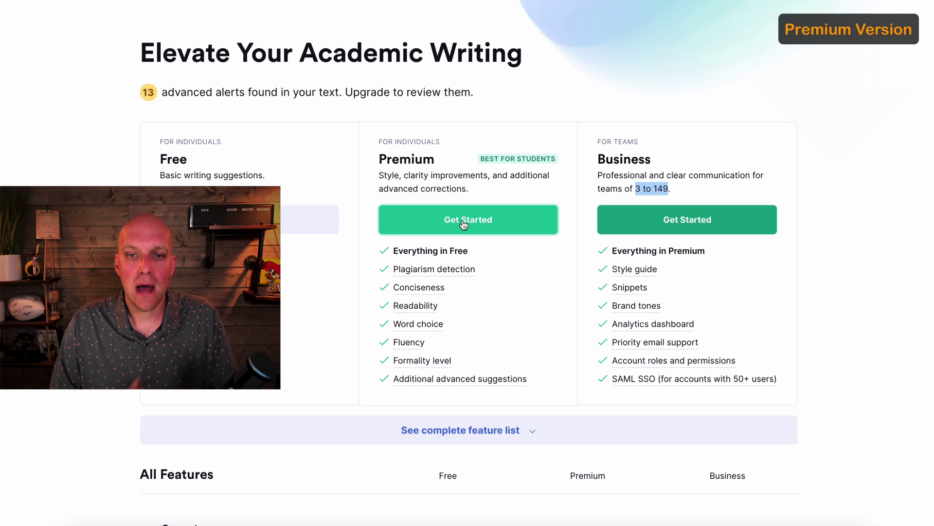
{"action": "mouse_move", "coordinate": [608, 288]}
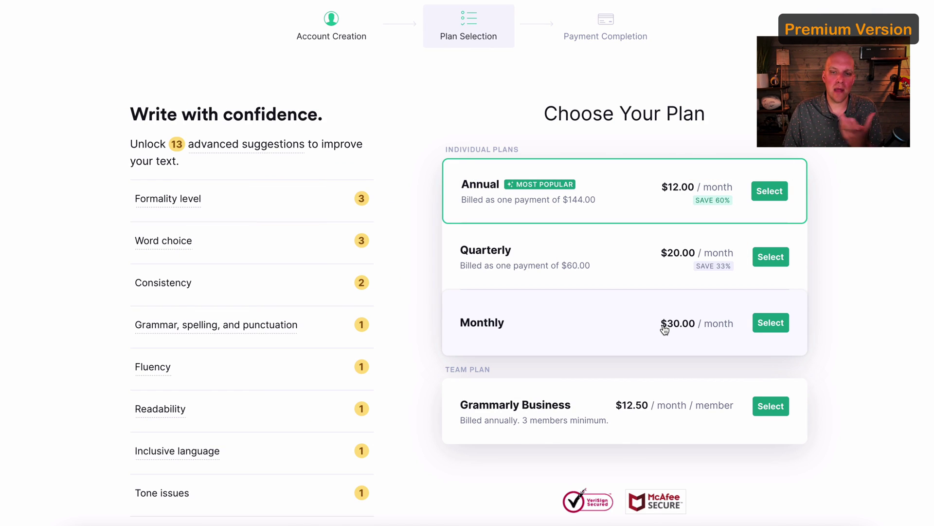
{"action": "left_click", "coordinate": [665, 330]}
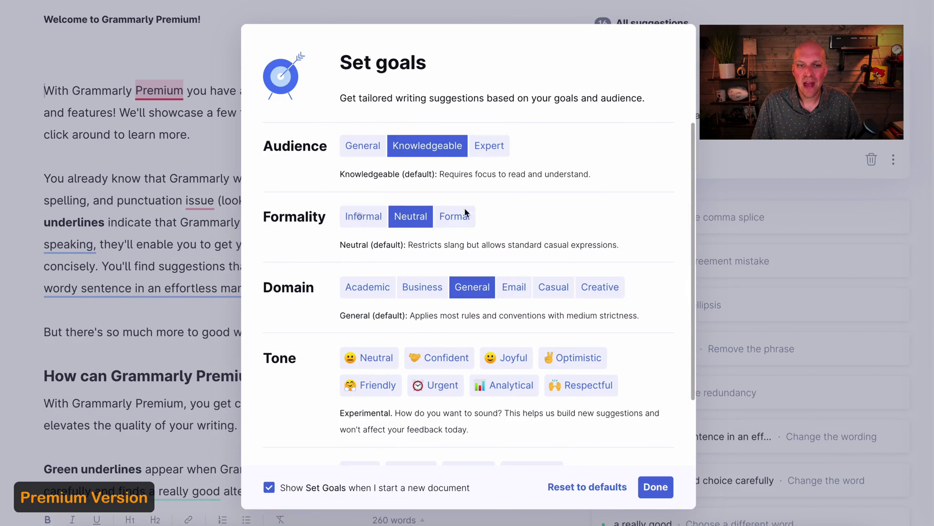
Set goals to Informal, Casual, tones Optimistic, Friendly, Respectful, with Tell A Story intent
{"action": "left_click", "coordinate": [364, 216]}
{"action": "scroll", "coordinate": [600, 214], "scroll_direction": "down", "scroll_amount": 1}
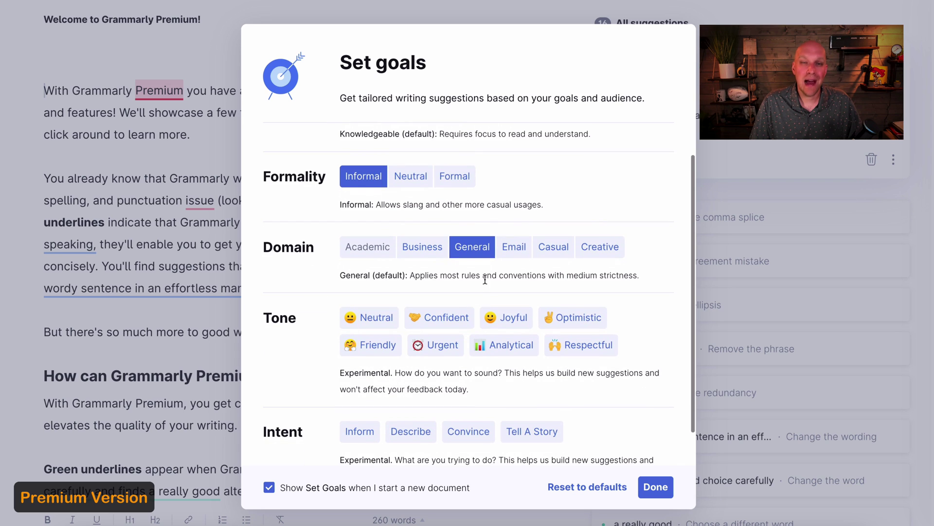
{"action": "left_click", "coordinate": [553, 251]}
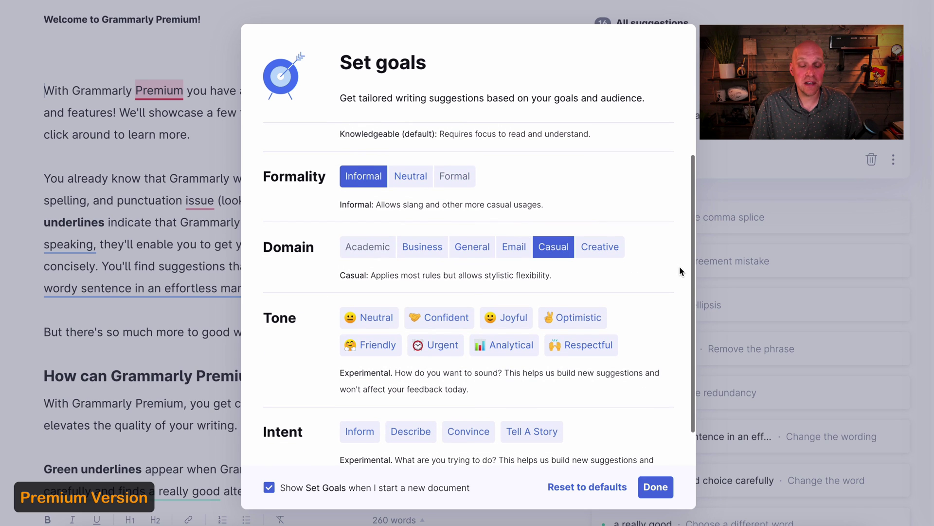
{"action": "scroll", "coordinate": [680, 271], "scroll_direction": "down", "scroll_amount": 1}
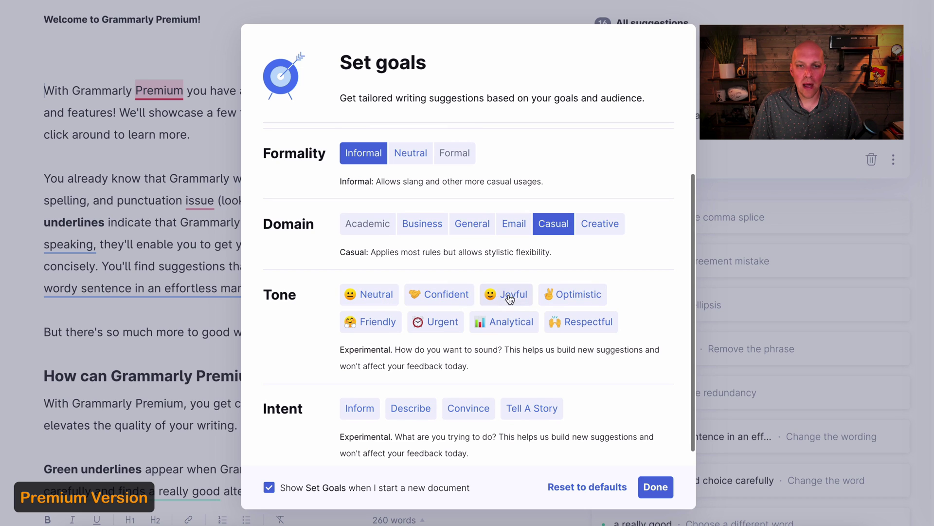
{"action": "left_click", "coordinate": [577, 298]}
{"action": "left_click", "coordinate": [384, 321]}
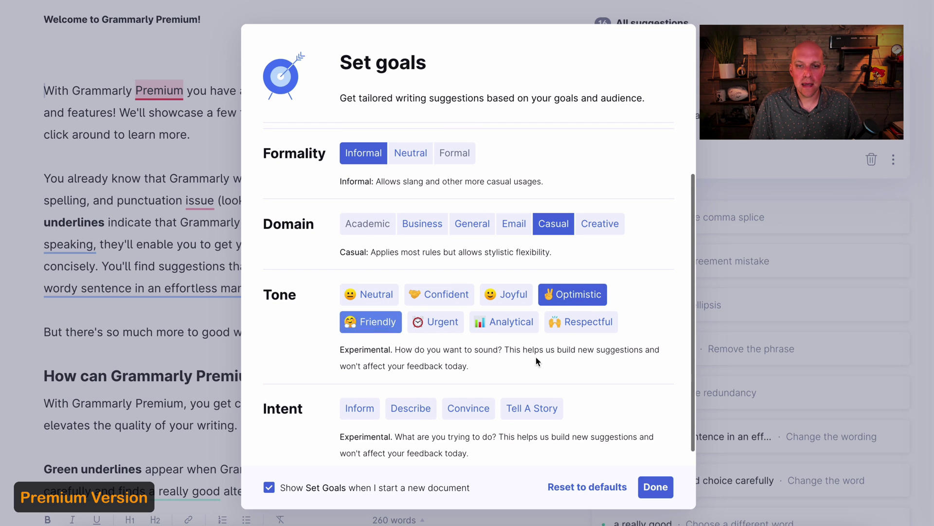
{"action": "scroll", "coordinate": [559, 324], "scroll_direction": "down", "scroll_amount": 1}
{"action": "left_click", "coordinate": [572, 305]}
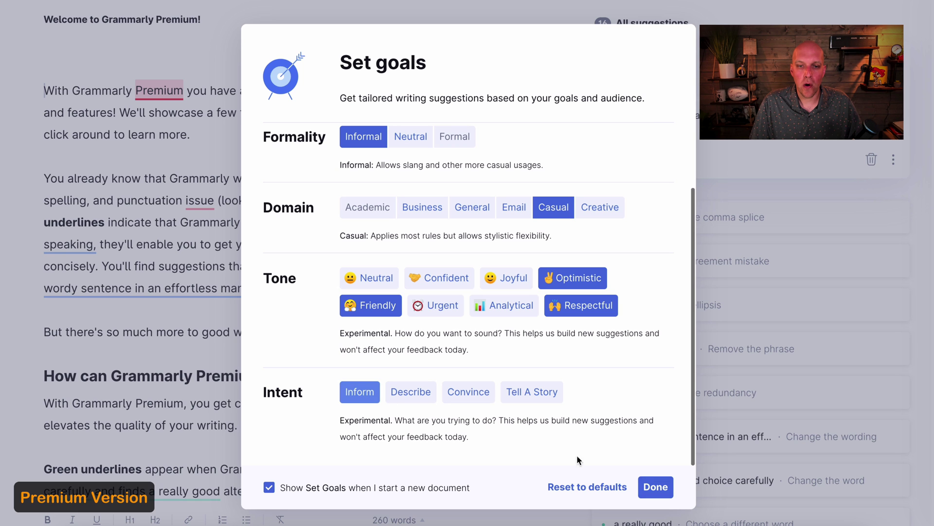
{"action": "left_click", "coordinate": [535, 396]}
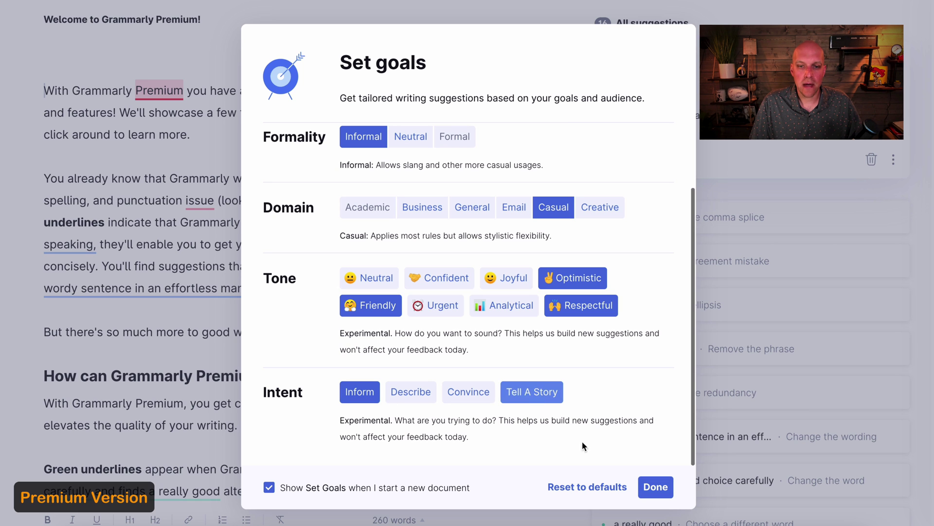
{"action": "left_click", "coordinate": [657, 489]}
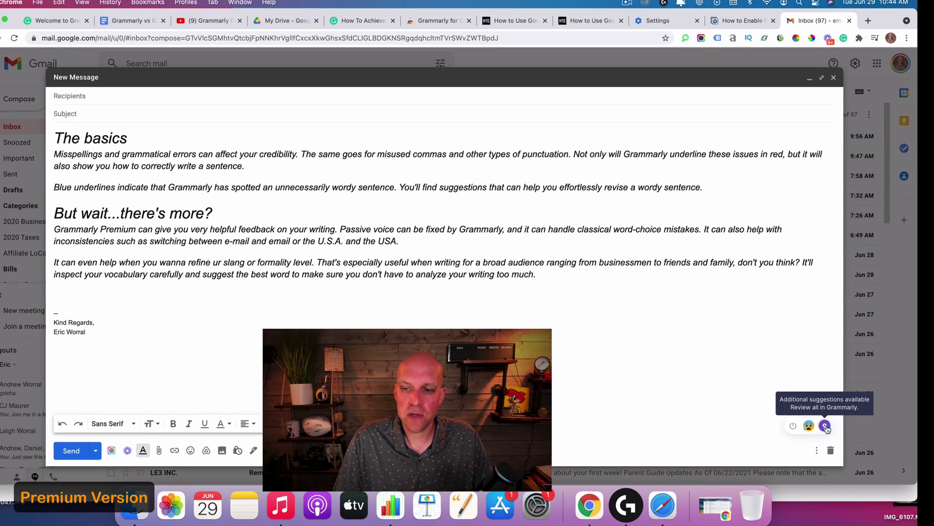
Reword to 'to write a sentence correctly' and change 'wanna' to 'want to' in the draft
{"action": "left_click", "coordinate": [797, 469]}
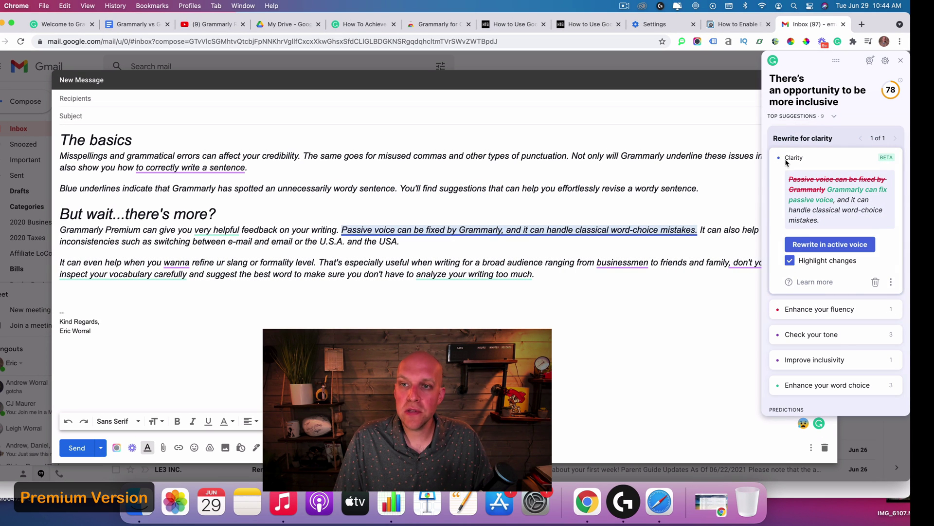
{"action": "left_click", "coordinate": [177, 170]}
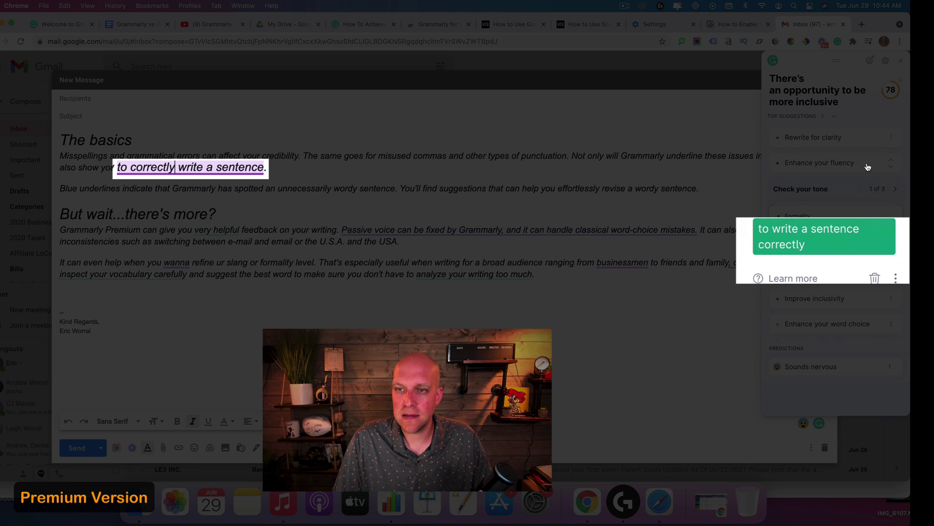
{"action": "left_click", "coordinate": [824, 237]}
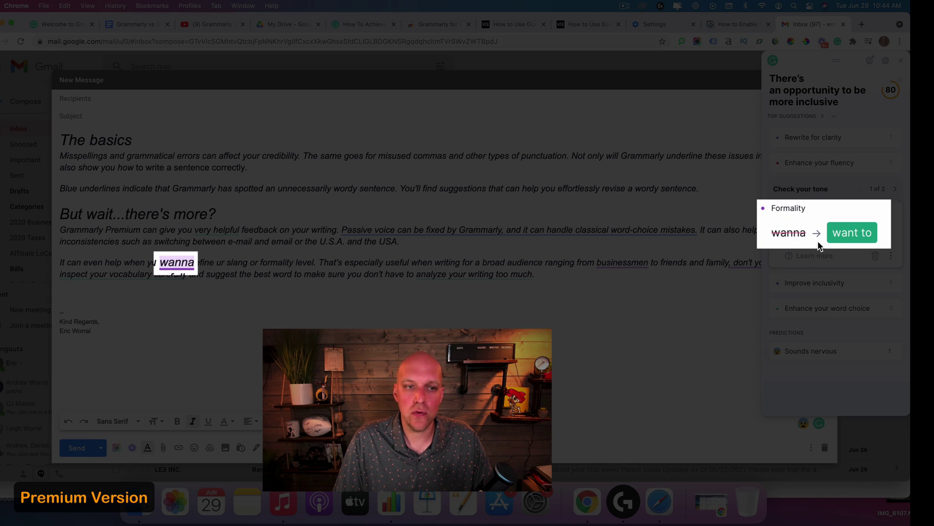
{"action": "left_click", "coordinate": [852, 233]}
Remove 'don't you think', change 'businessmen' to 'business people' and 'very helpful' to 'constructive'
{"action": "left_click_drag", "start_coordinate": [836, 60], "coordinate": [372, 68]}
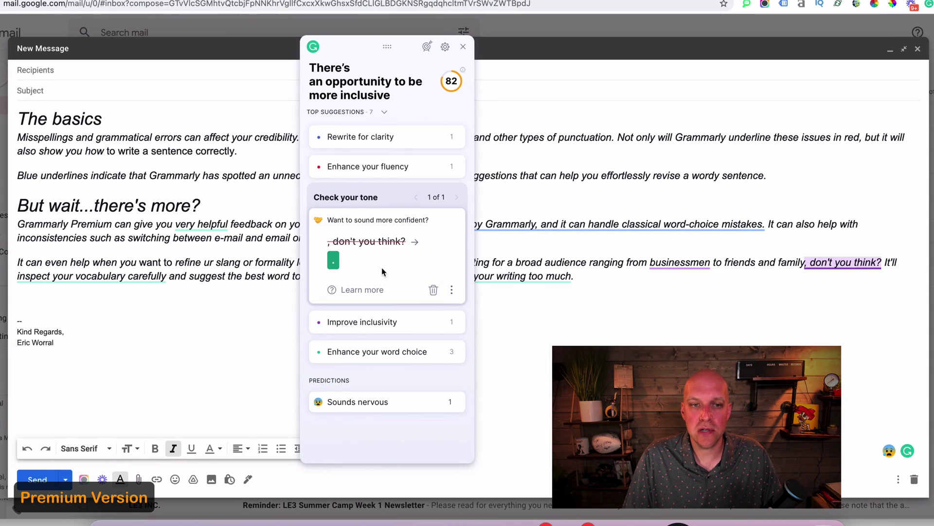
{"action": "left_click", "coordinate": [334, 264]}
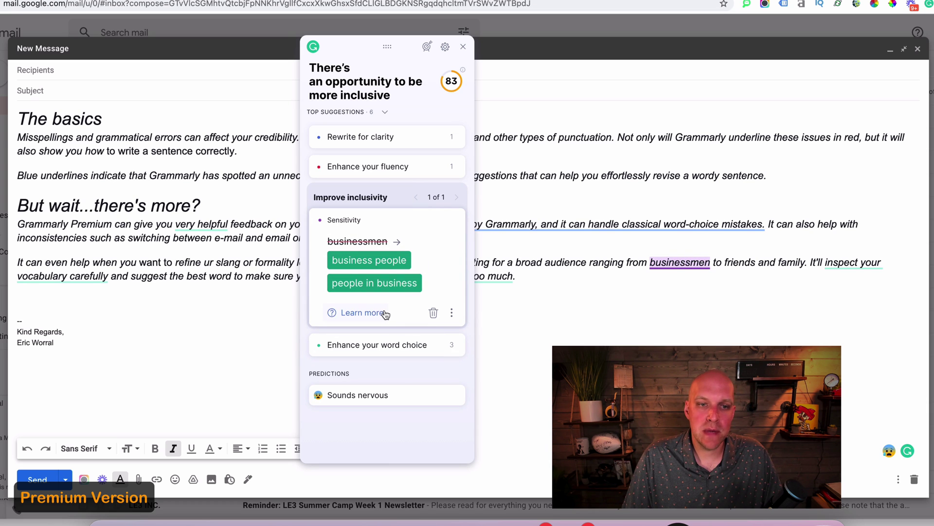
{"action": "left_click", "coordinate": [379, 260]}
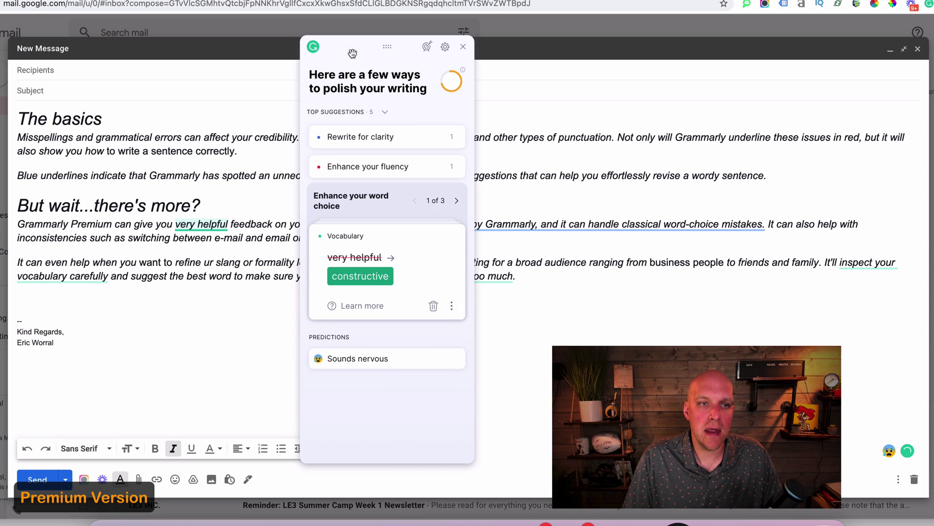
{"action": "left_click_drag", "start_coordinate": [353, 53], "coordinate": [862, 71]}
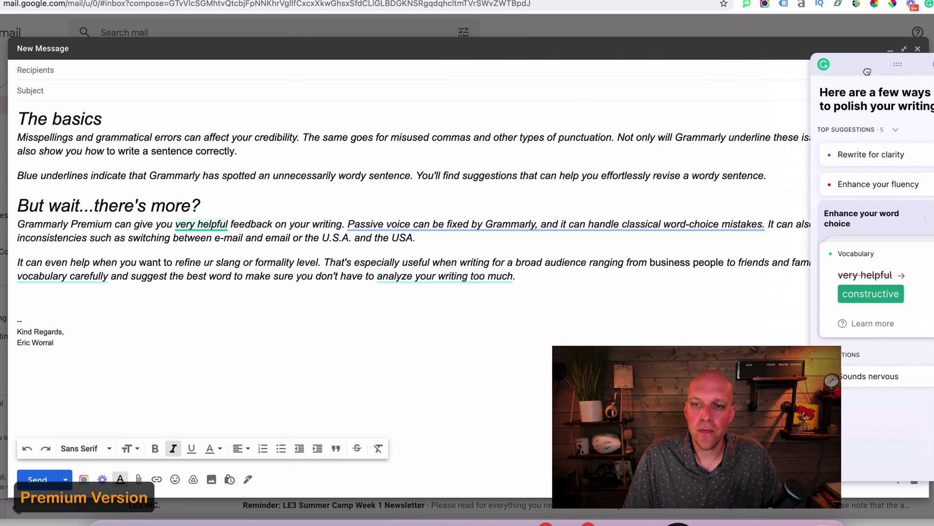
{"action": "left_click", "coordinate": [871, 300]}
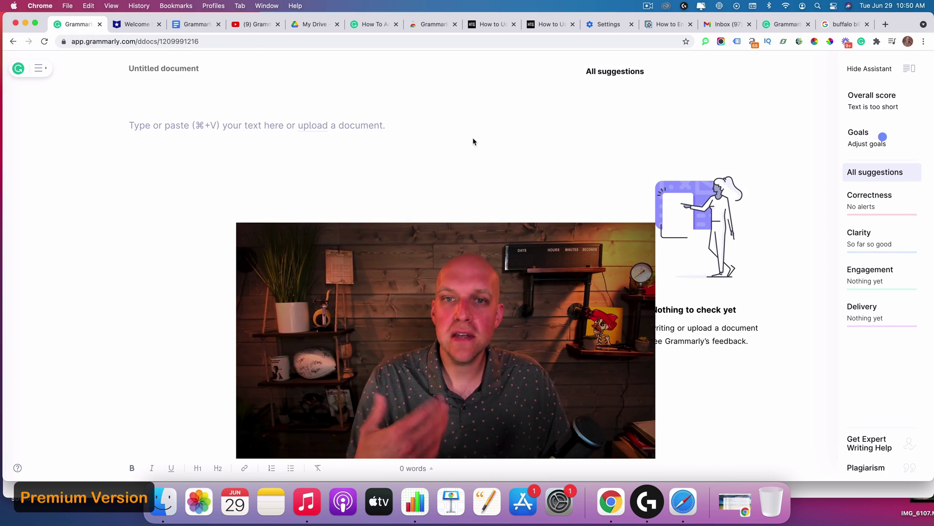
Create a new Grammarly document from the main menu and paste the Fan Duel Bills-odds paragraph
{"action": "left_click", "coordinate": [38, 68]}
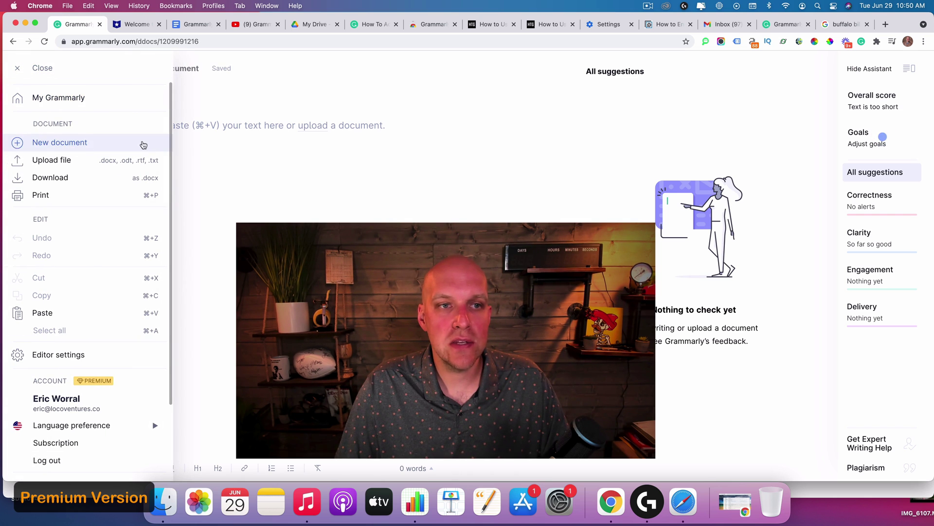
{"action": "left_click", "coordinate": [143, 145]}
{"action": "type", "text": "According to Fan Duel, the Bills now have the third-best odds to win Super Bowl LVI next year at +1200. Prior to the draft the Bills held those same odds, but teams around them shifted. The top-three, pre-draft, were the Chiefs (+600), Packers (+900) and Bucs (+1000)."}
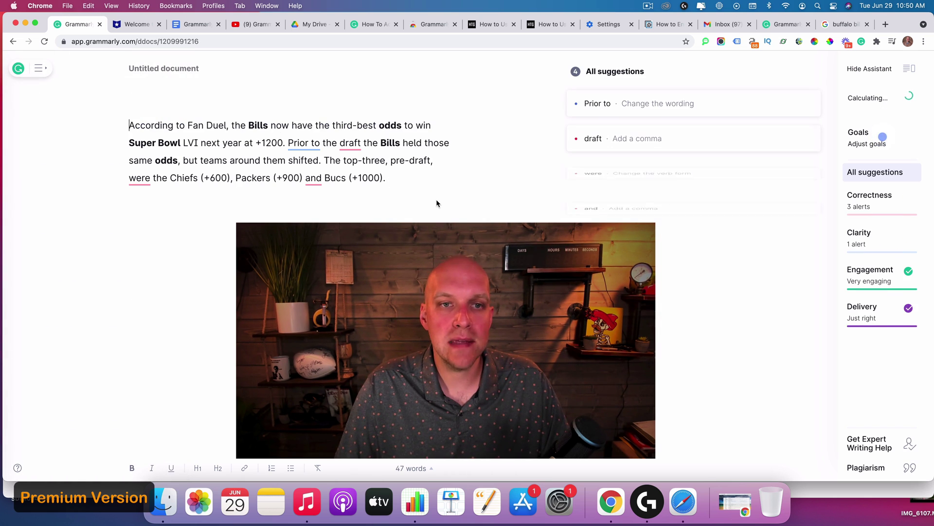
Replace 'Prior to' with 'Before' and add a comma after 'Before the draft'
{"action": "left_click", "coordinate": [320, 145]}
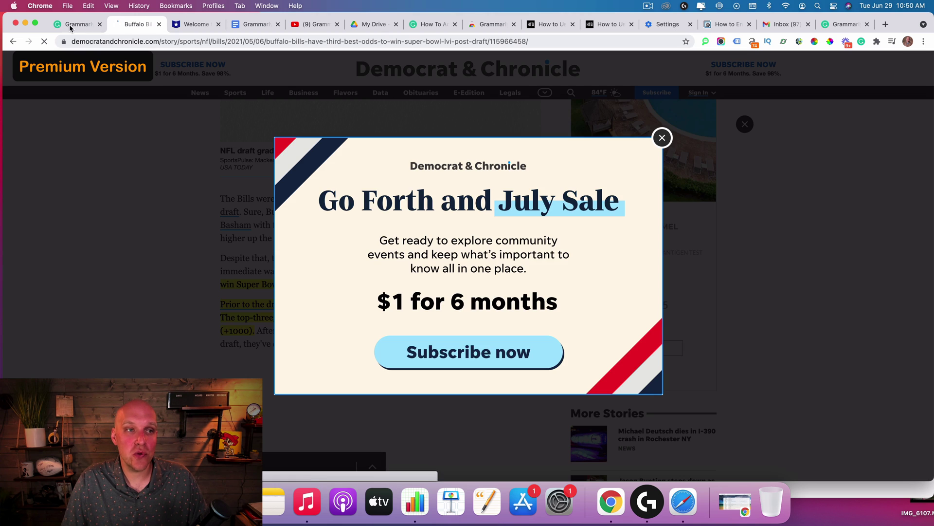
{"action": "left_click", "coordinate": [73, 24]}
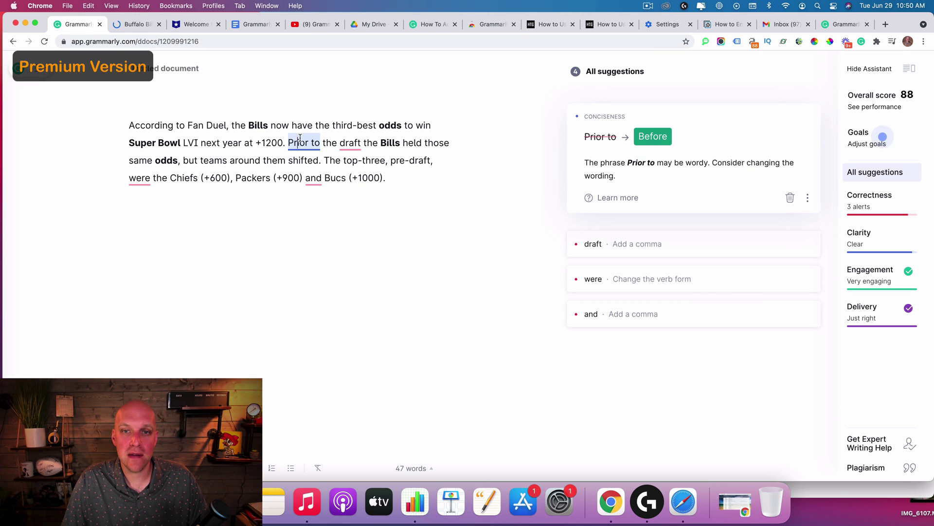
{"action": "left_click", "coordinate": [653, 137]}
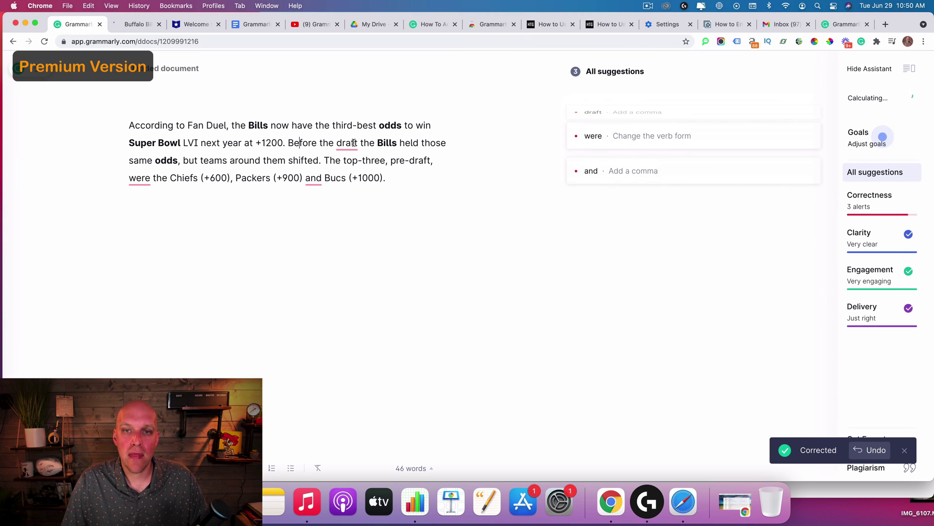
{"action": "left_click", "coordinate": [352, 142]}
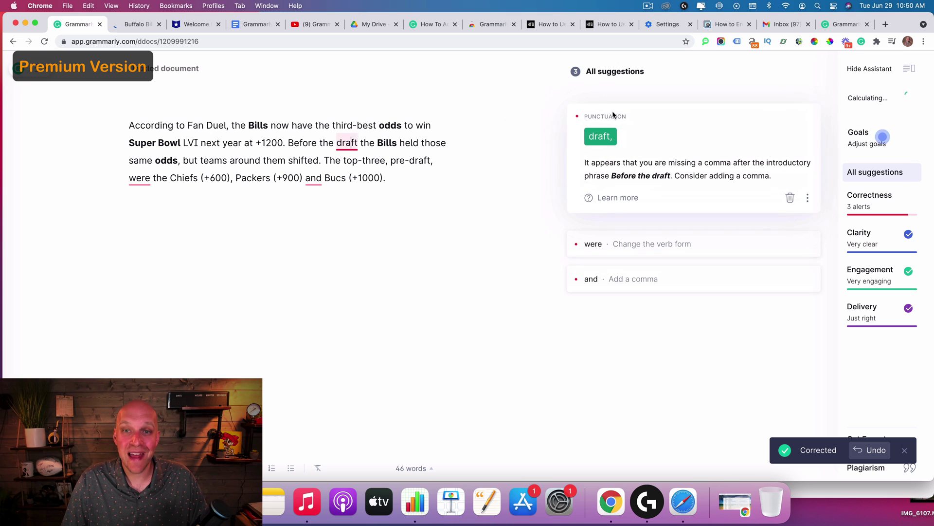
{"action": "left_click", "coordinate": [602, 137]}
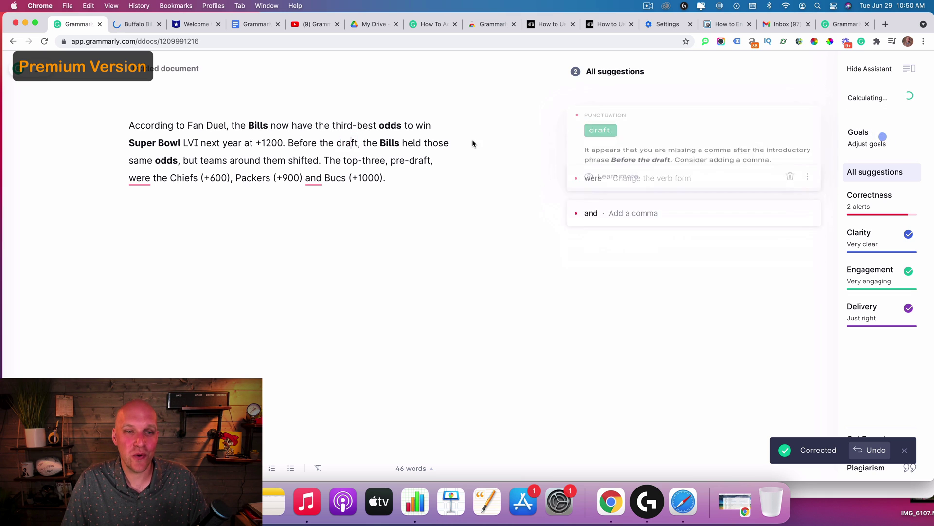
Change 'were' to 'was', add the serial comma before 'and Bucs', and dismiss the notice
{"action": "left_click", "coordinate": [147, 180]}
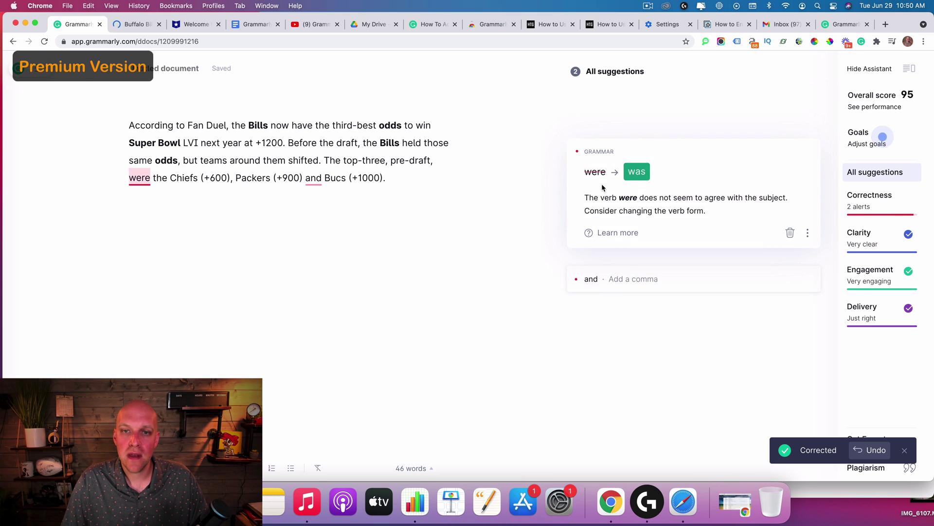
{"action": "left_click", "coordinate": [633, 176]}
{"action": "left_click", "coordinate": [636, 152]}
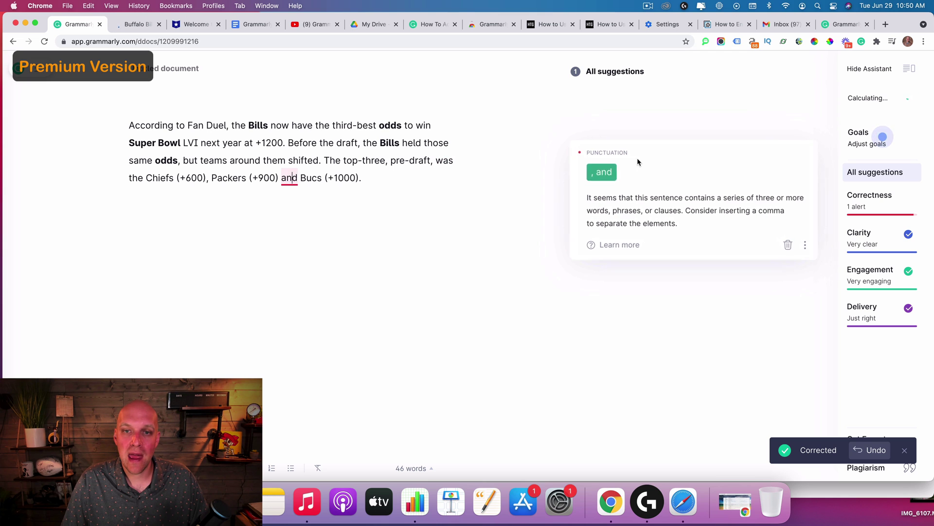
{"action": "left_click", "coordinate": [602, 172]}
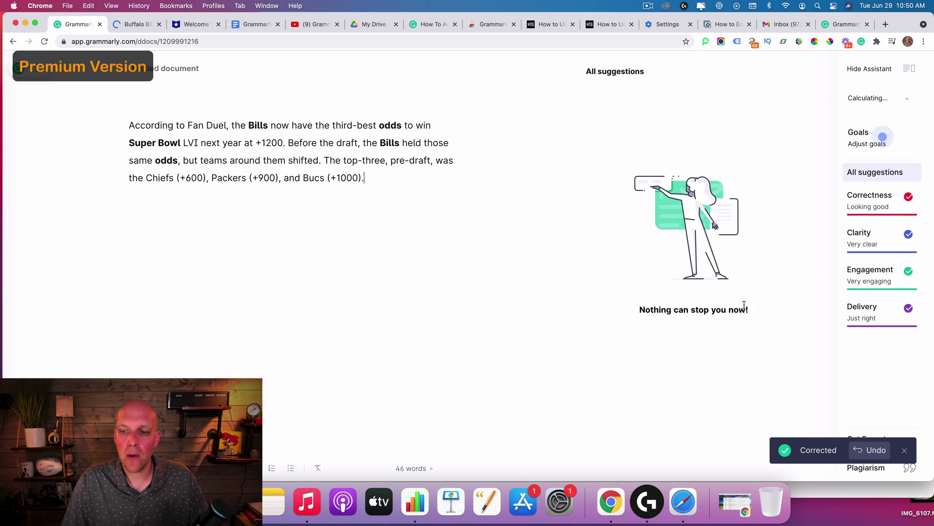
{"action": "left_click", "coordinate": [903, 452]}
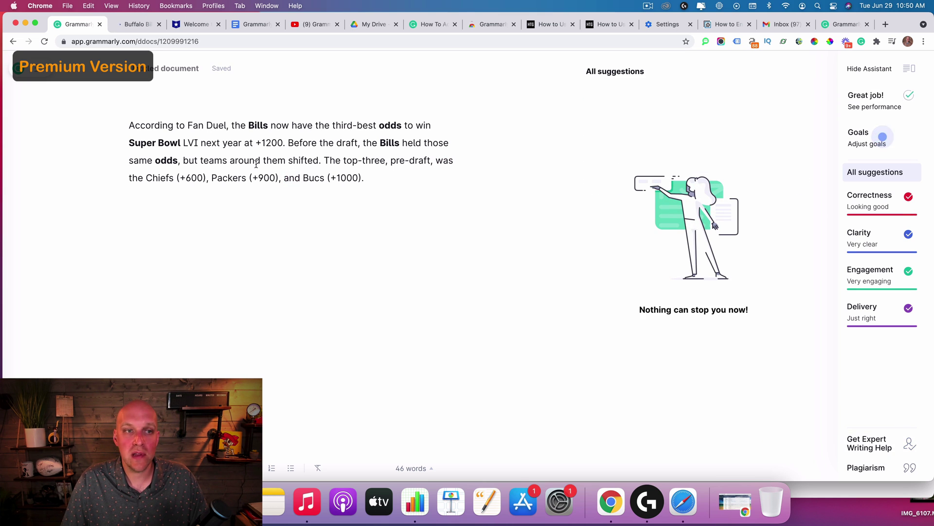
Run the plagiarism check (43% match, 1 source) and view the Democrat & Chronicle article without the subscribe popup
{"action": "left_click", "coordinate": [875, 469]}
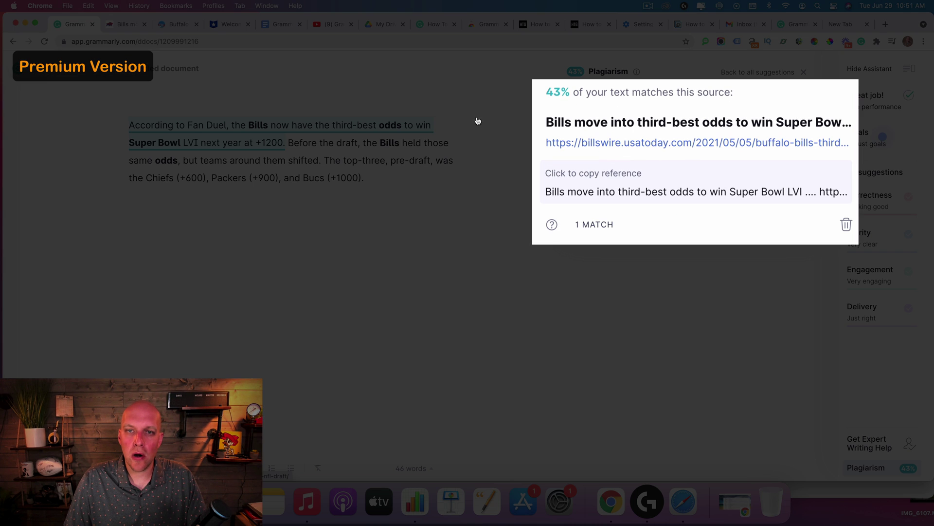
{"action": "left_click", "coordinate": [168, 27]}
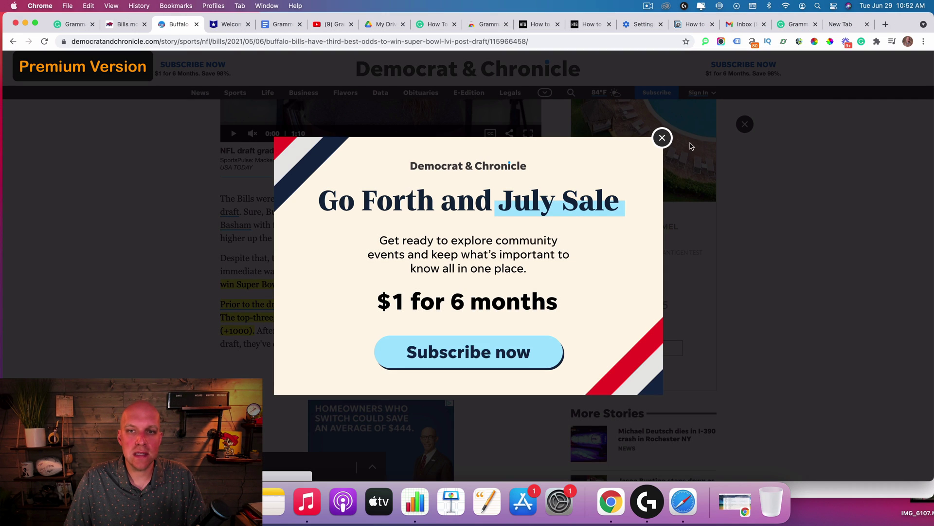
{"action": "left_click", "coordinate": [659, 137]}
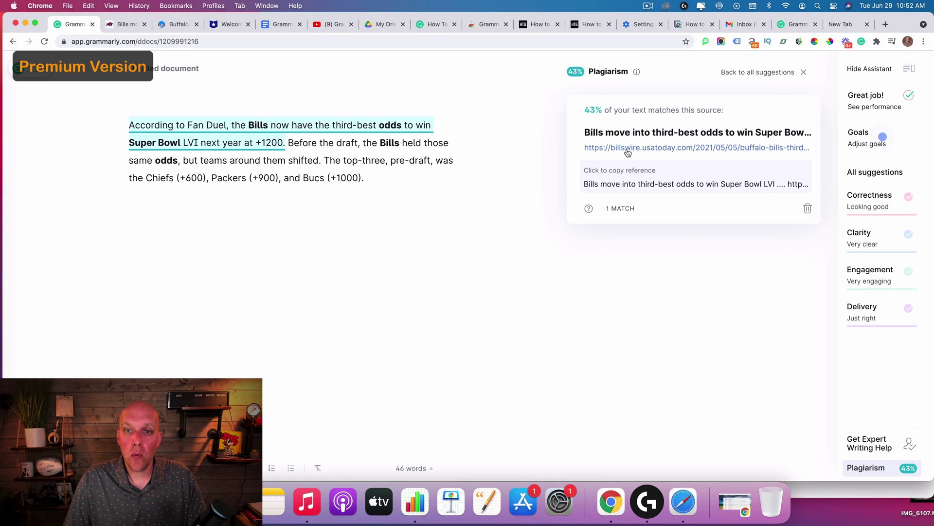
On the Bills Wire source, find 'according to' and highlight the matching Fan Duel odds sentence
{"action": "left_click", "coordinate": [119, 24]}
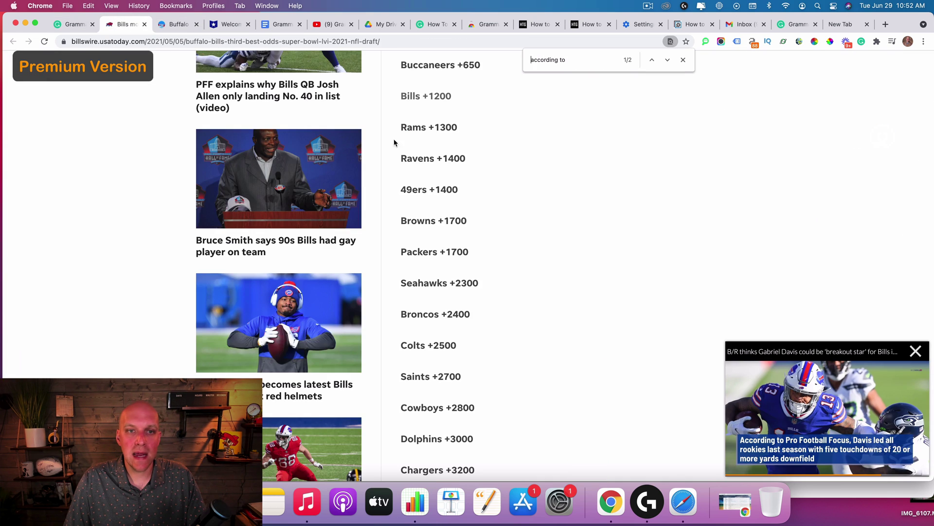
{"action": "scroll", "coordinate": [541, 177], "scroll_direction": "up", "scroll_amount": 10}
{"action": "key", "text": "Return"}
{"action": "key", "text": "Escape"}
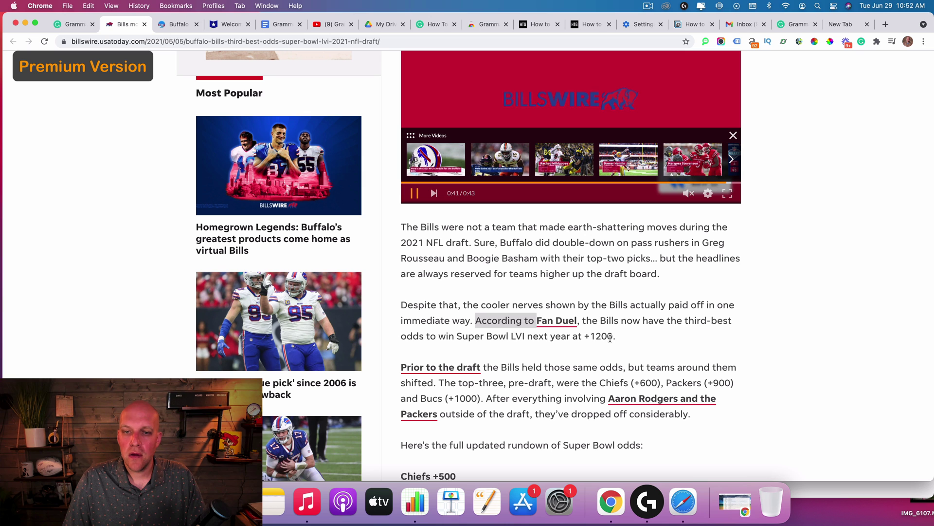
{"action": "left_click_drag", "start_coordinate": [615, 335], "coordinate": [526, 321]}
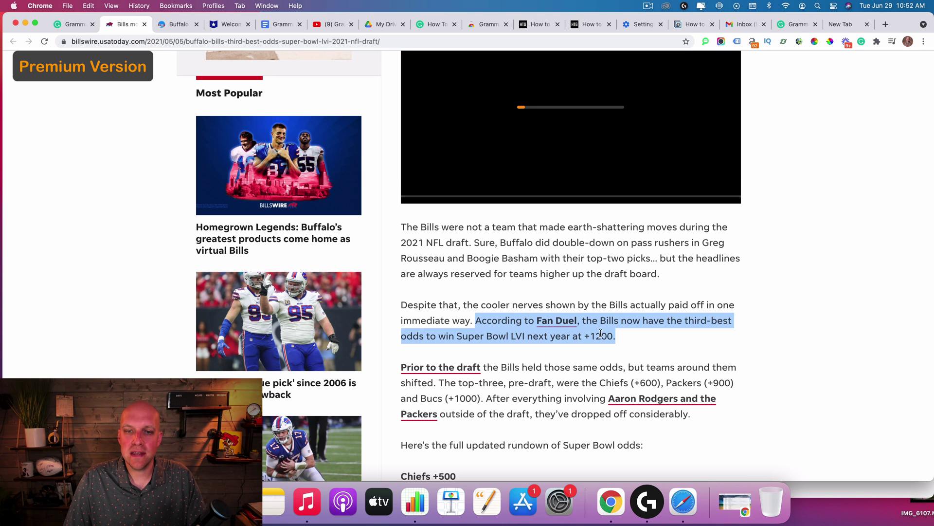
Highlight the Bills Wire article's May 5 publication date, then return to the Democrat & Chronicle article
{"action": "scroll", "coordinate": [596, 321], "scroll_direction": "up", "scroll_amount": 10}
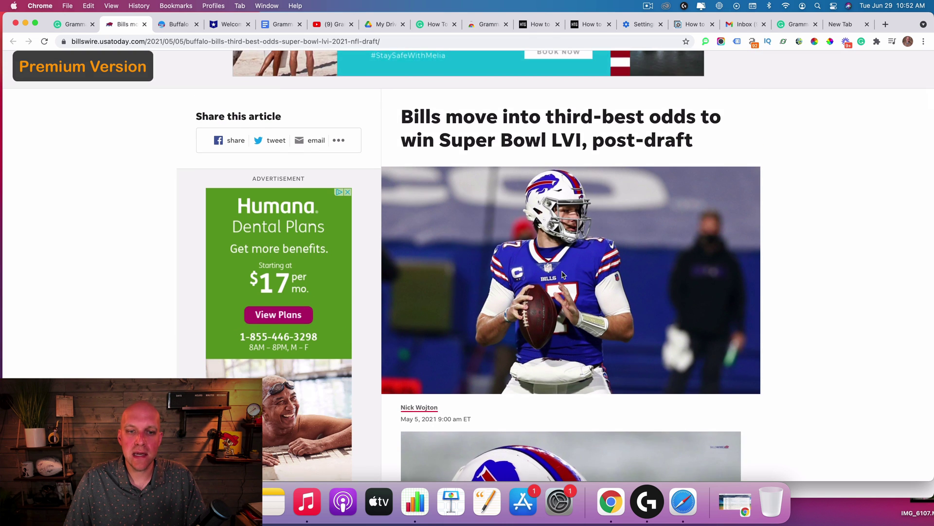
{"action": "scroll", "coordinate": [430, 257], "scroll_direction": "down", "scroll_amount": 3}
{"action": "left_click_drag", "start_coordinate": [401, 288], "coordinate": [421, 287]}
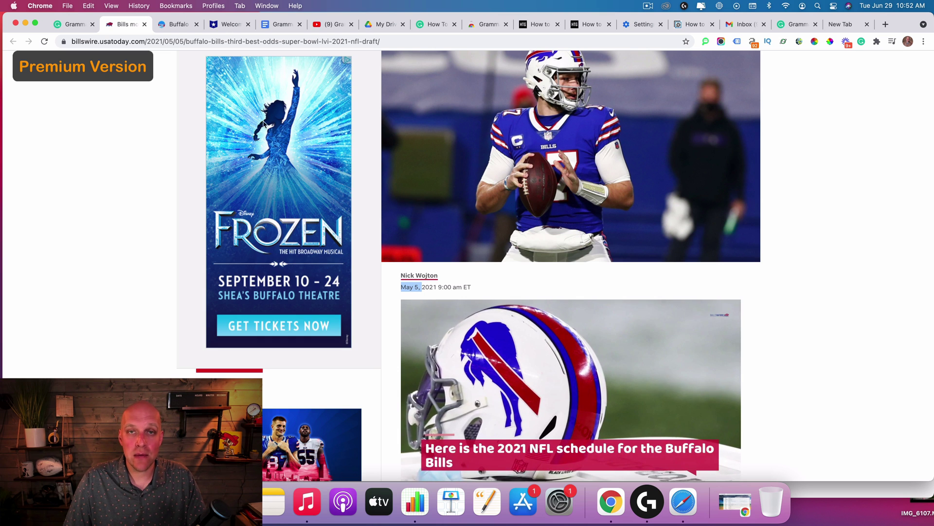
{"action": "left_click", "coordinate": [197, 30]}
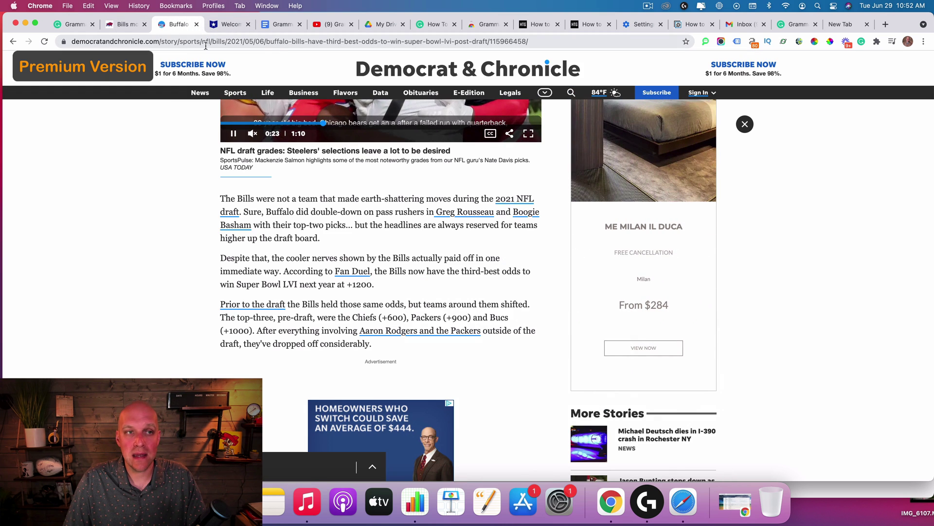